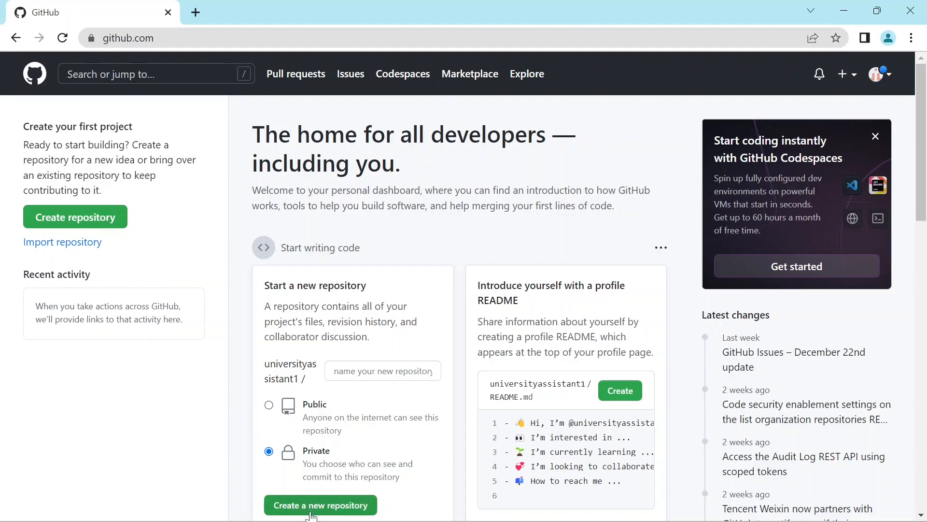
- Start a new repository from the dashboard and name it MyFistRepo
click(83, 222)
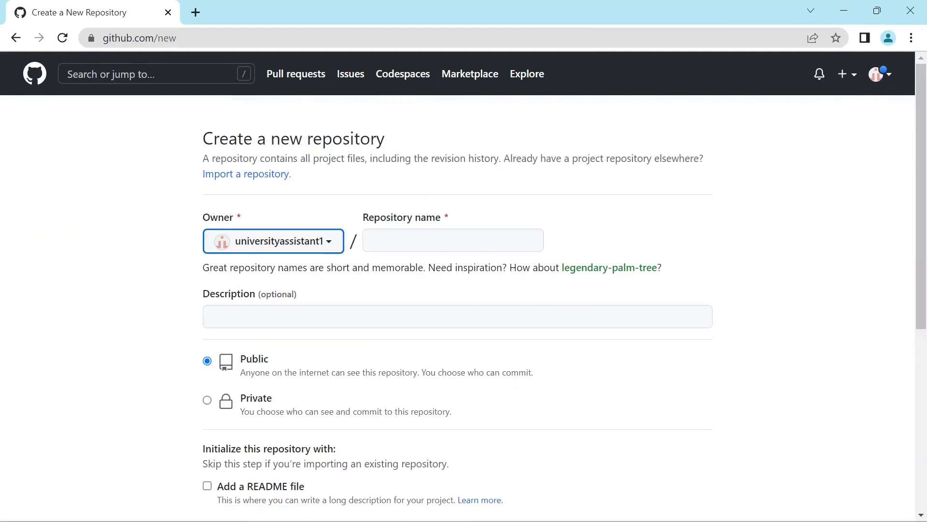
key(Tab)
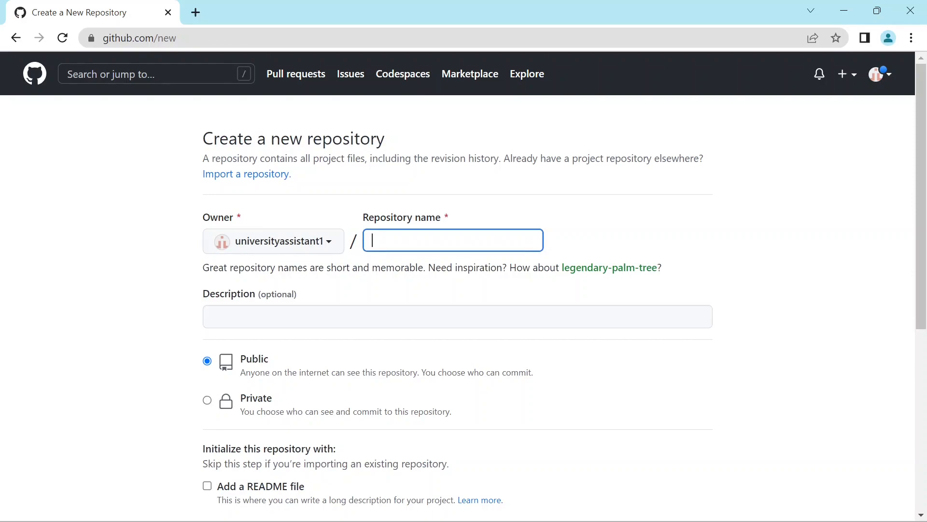
text(My)
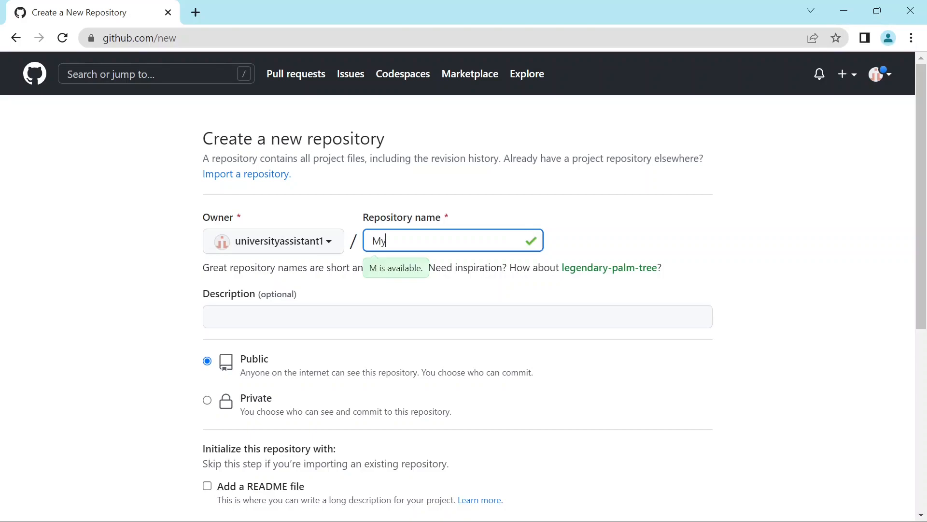
key(BackSpace)
key(BackSpace)
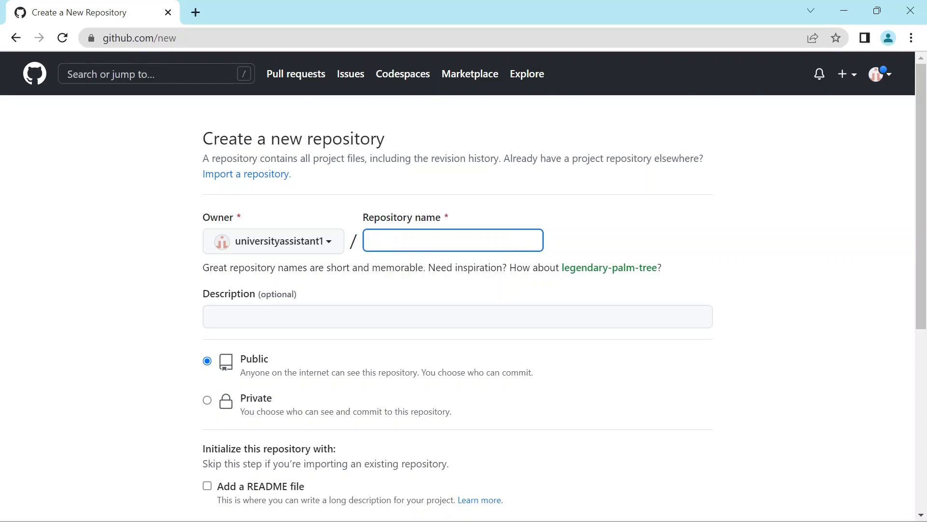
text(My)
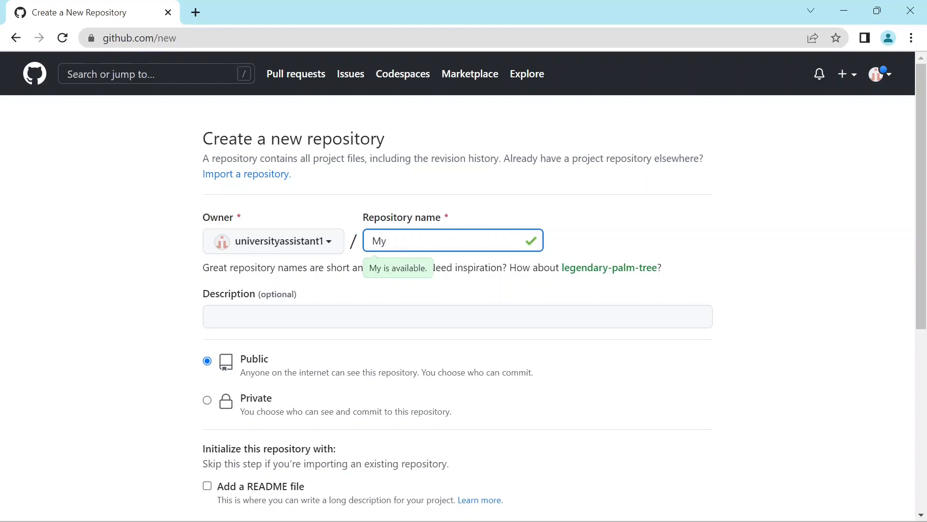
text(FistRepo)
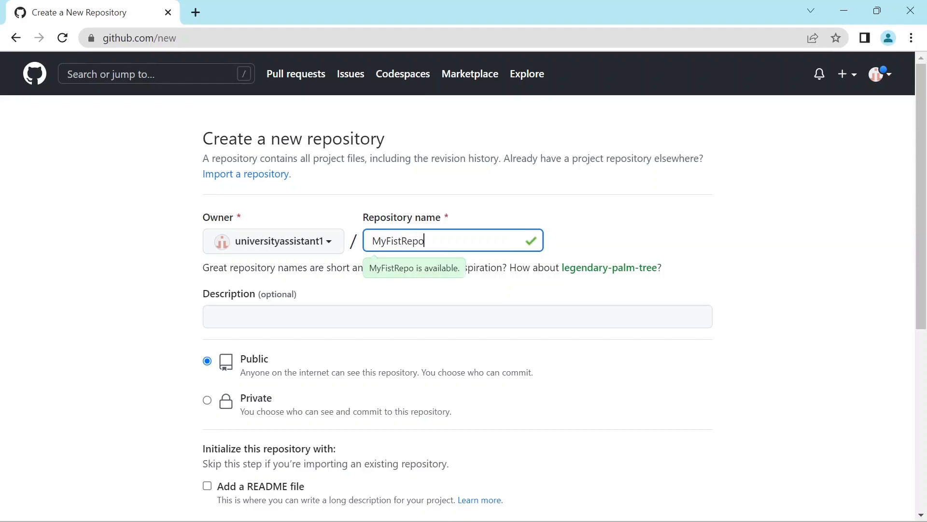
- Enter "This is my first repository" as the new repository's description
click(293, 318)
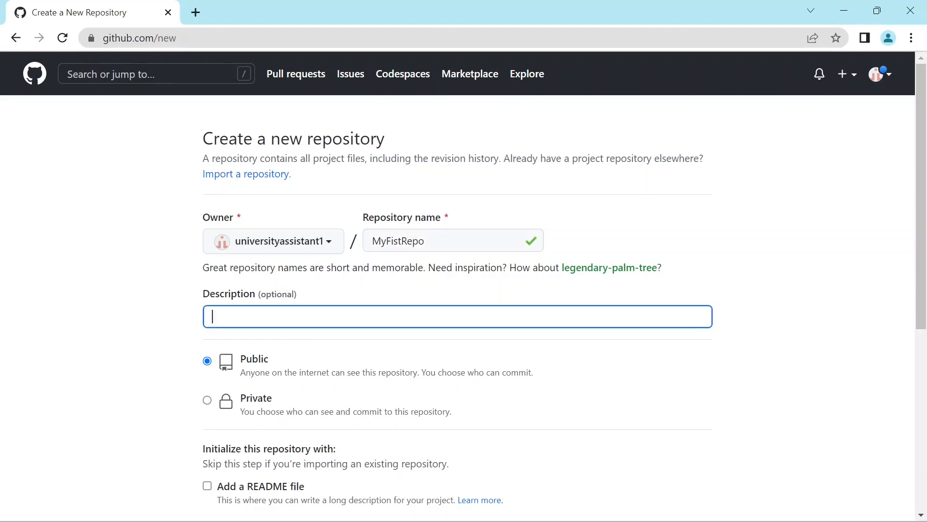
text(This is my first rep)
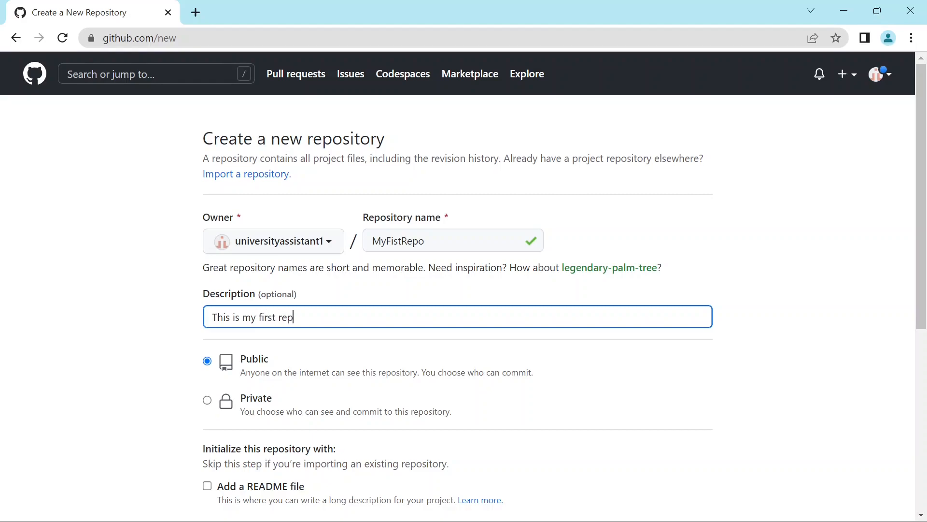
text(ository)
click(153, 385)
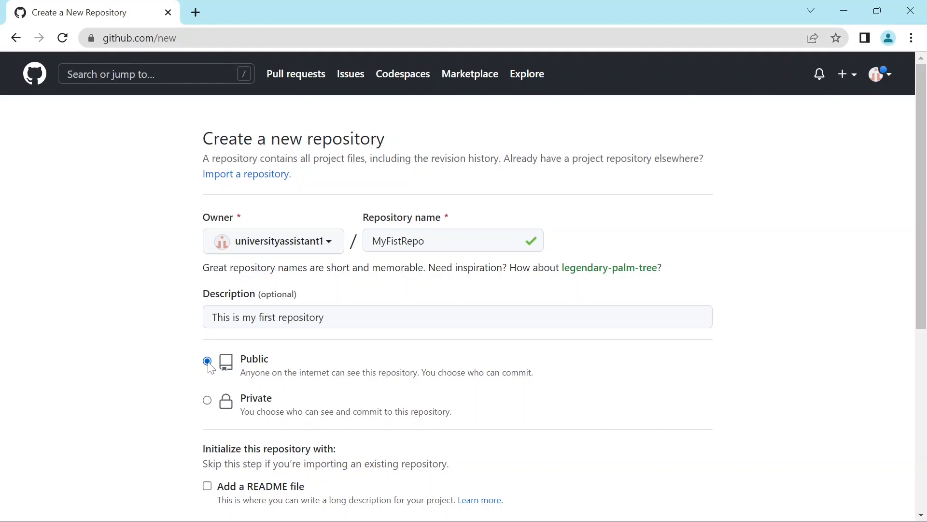
- Include a README file and create the public repository with no .gitignore template or license
scroll(210, 367, down, 3)
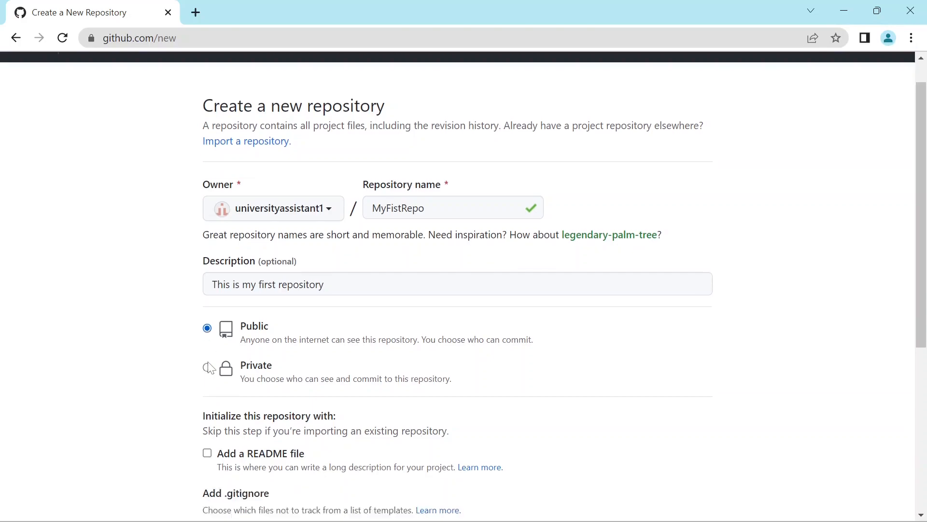
click(208, 366)
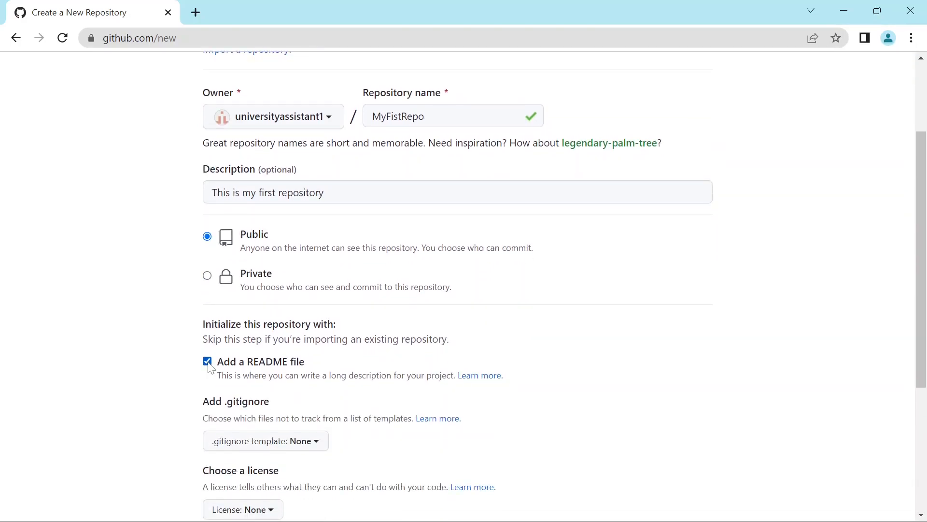
scroll(210, 368, down, 5)
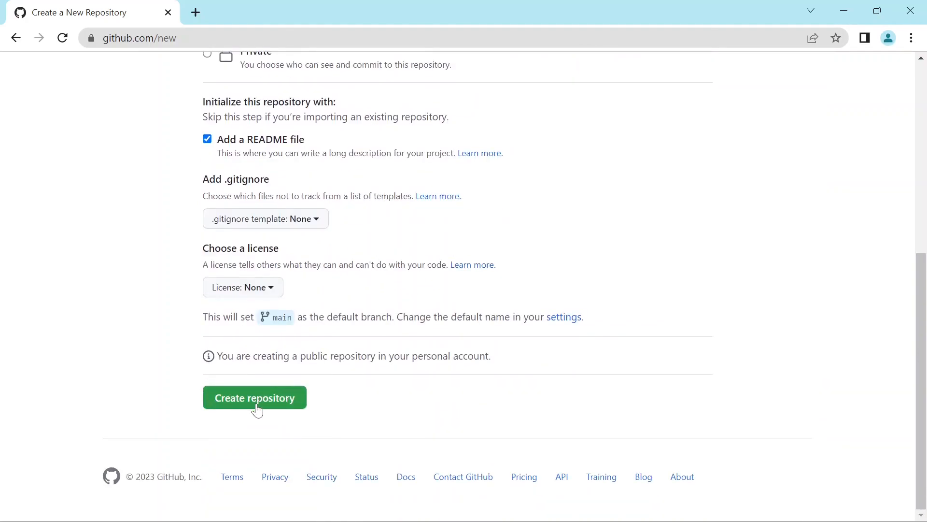
click(256, 405)
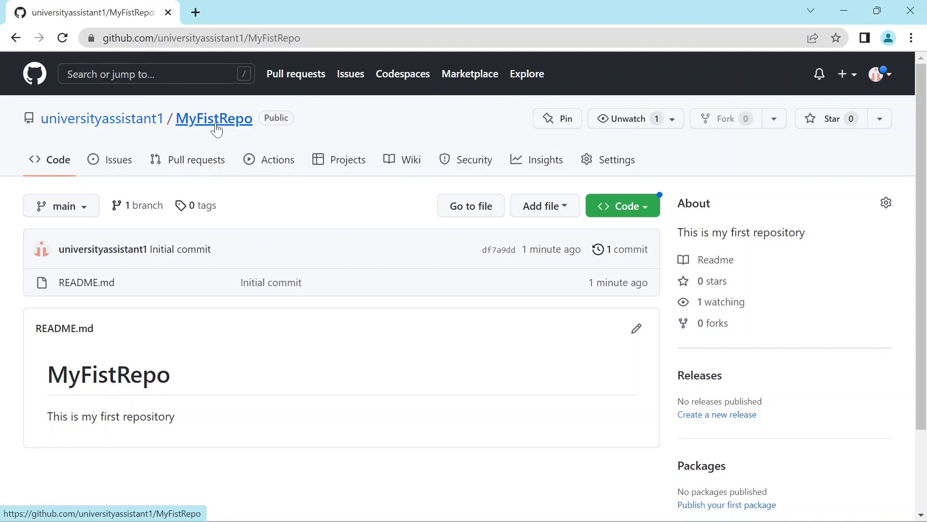
- Rename the MyFistRepo repository to MyFirstRepo in its general settings
click(608, 166)
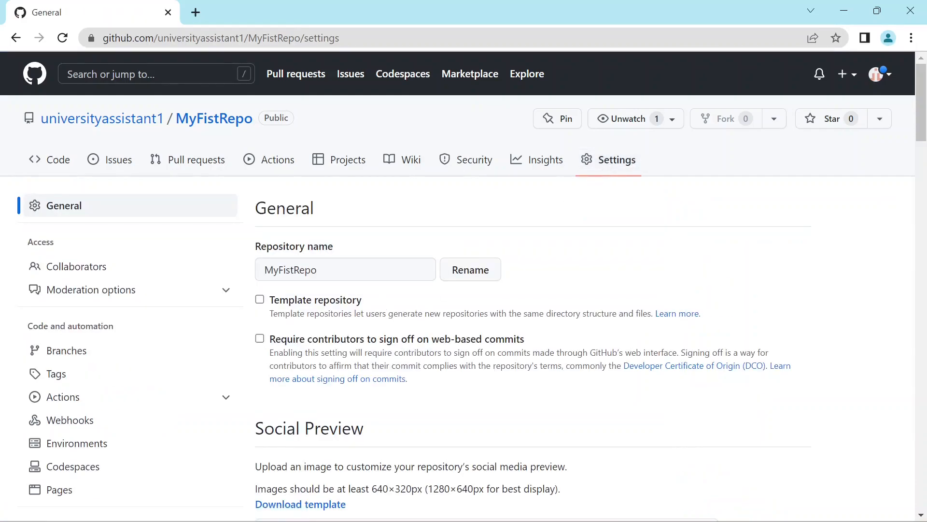
click(286, 269)
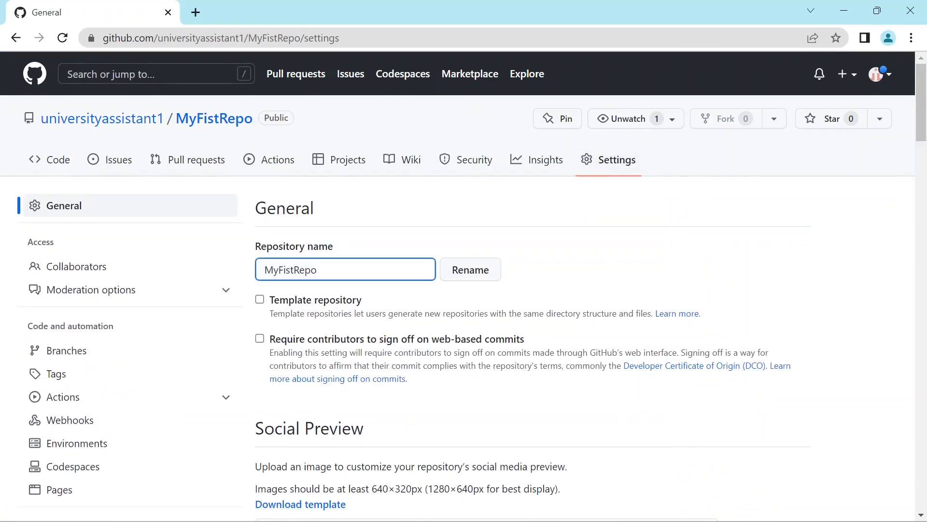
text(r)
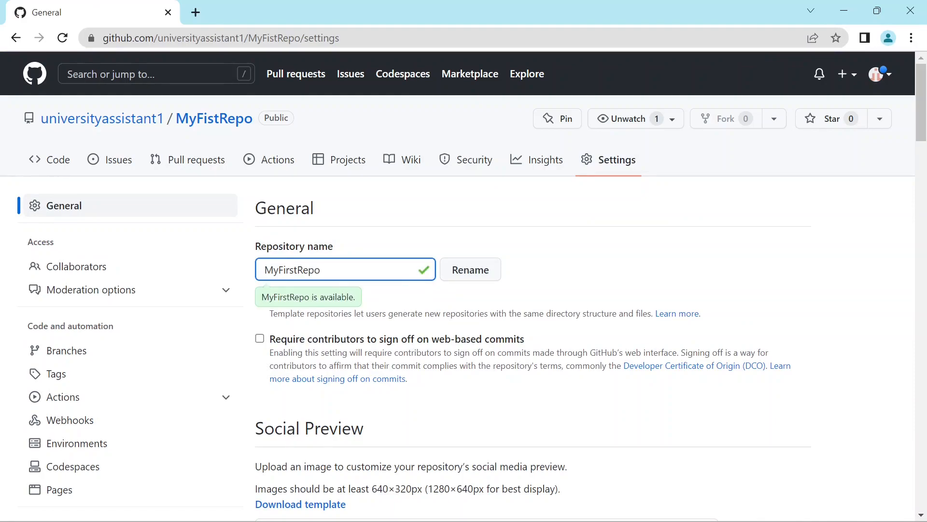
click(470, 273)
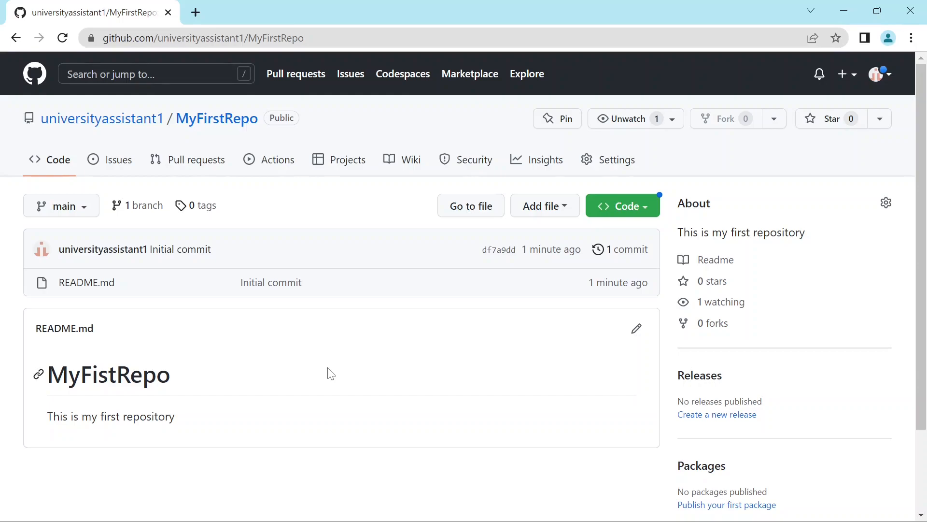
- Delete the MyFirstRepo repository from its settings, confirming with its full owner and repository name
click(600, 175)
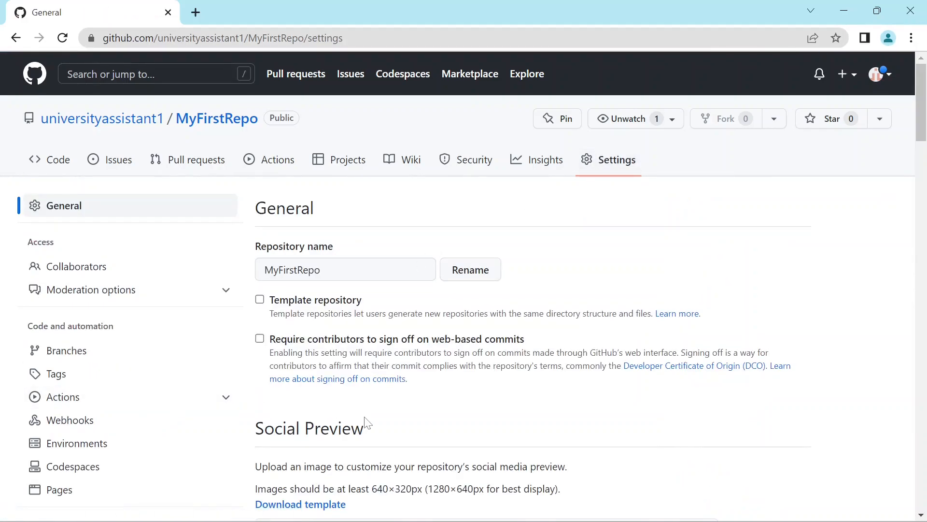
scroll(368, 422, down, 3)
scroll(367, 422, down, 15)
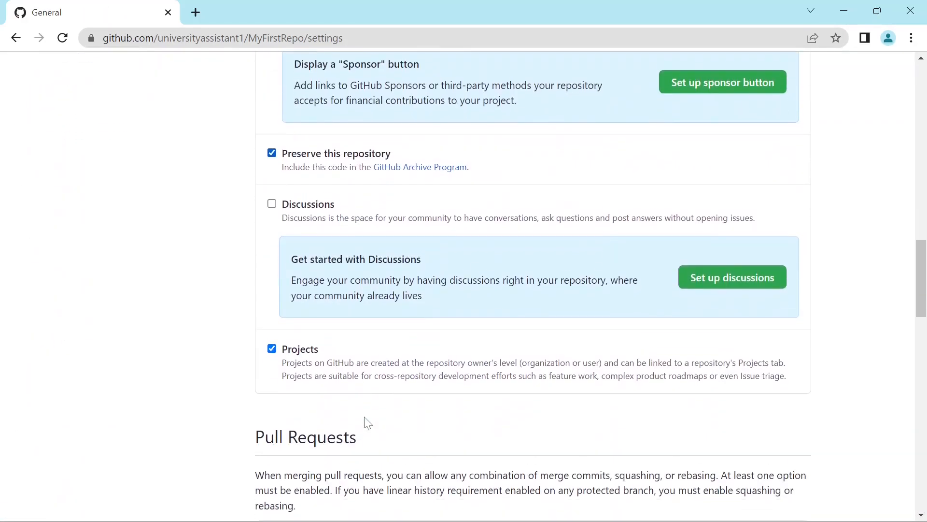
scroll(368, 422, down, 15)
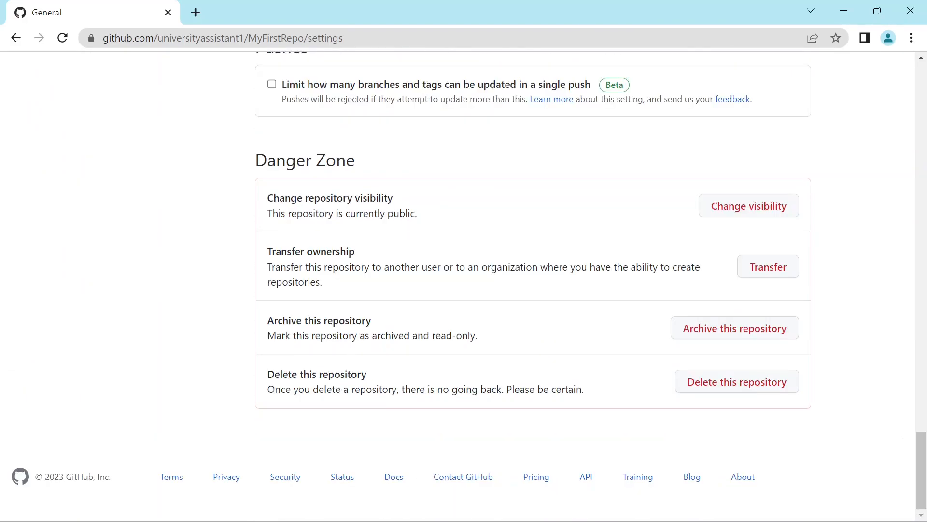
click(709, 389)
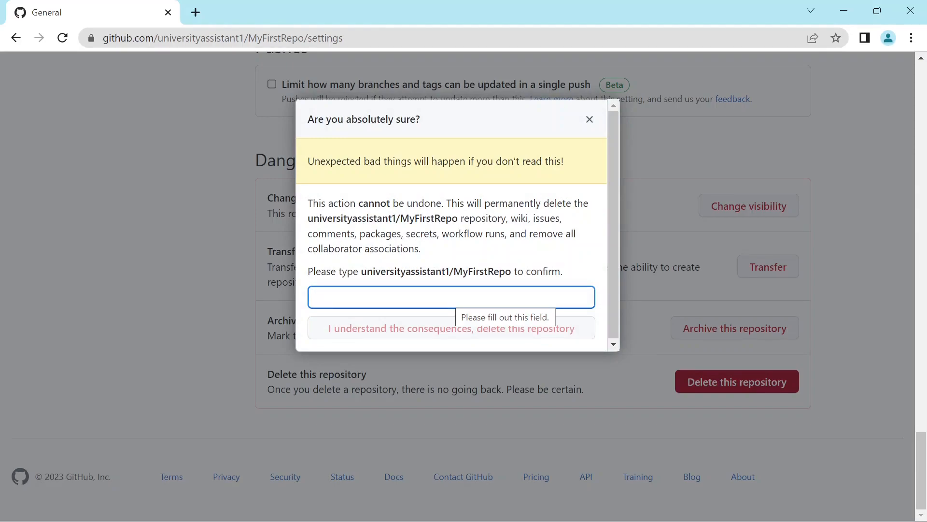
drag(362, 271, 511, 271)
key(ctrl+c)
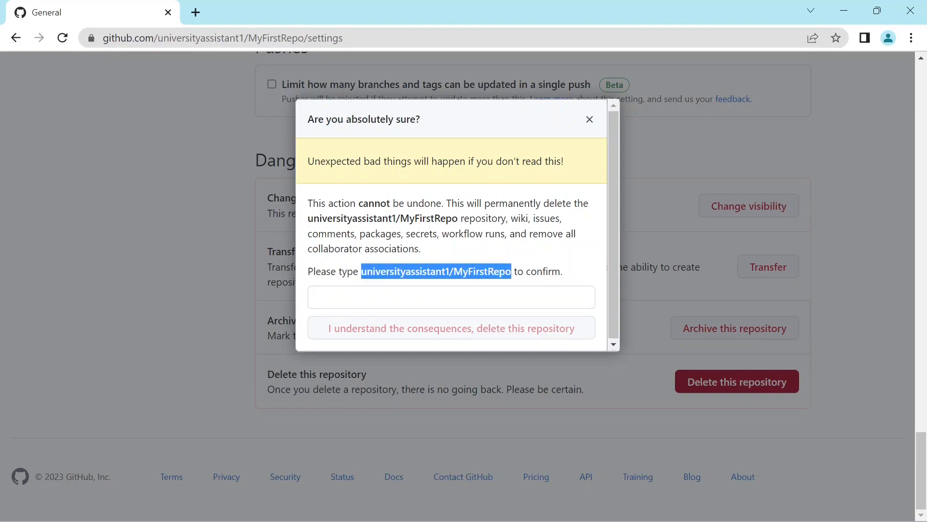
click(493, 292)
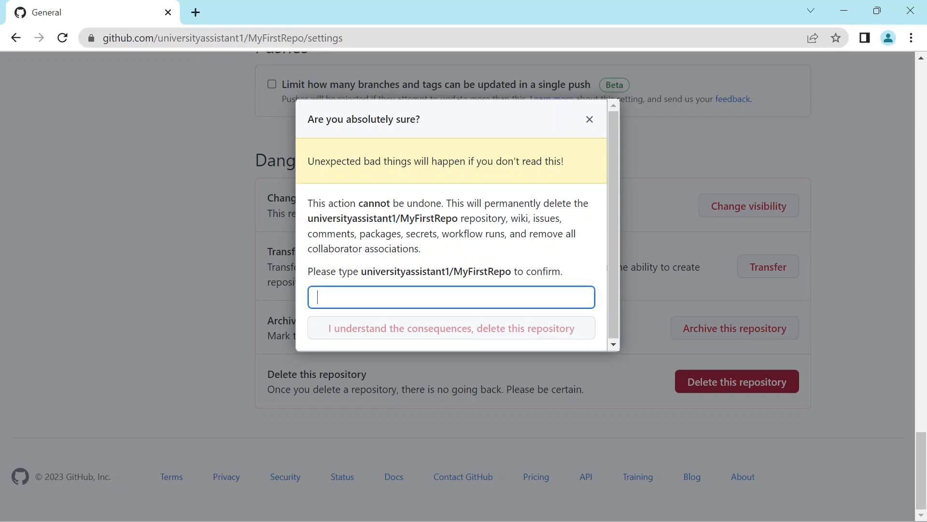
key(ctrl+v)
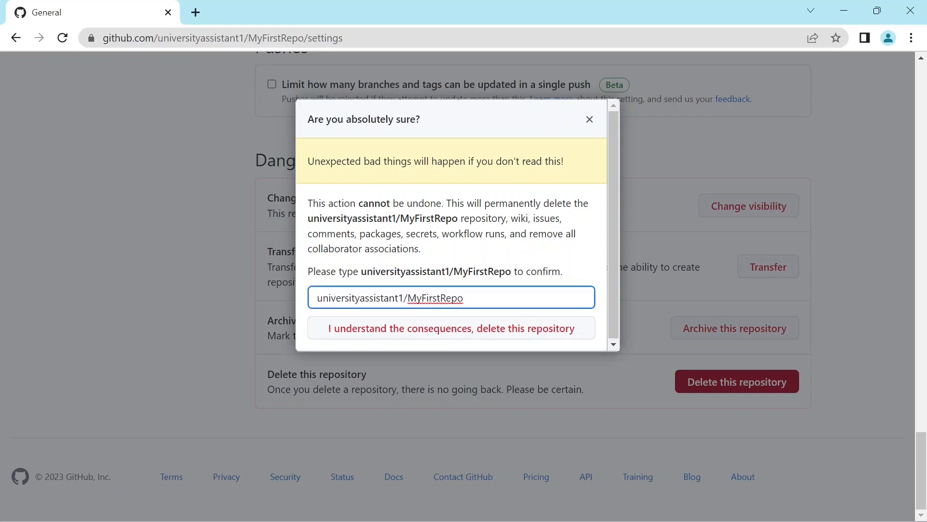
click(436, 333)
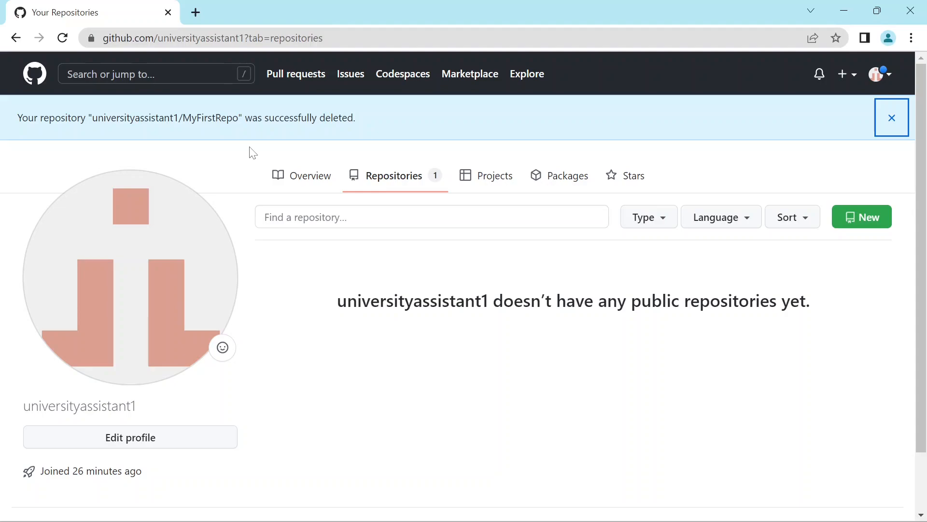
- Look up the deleted repositories in the account's repository settings
click(886, 77)
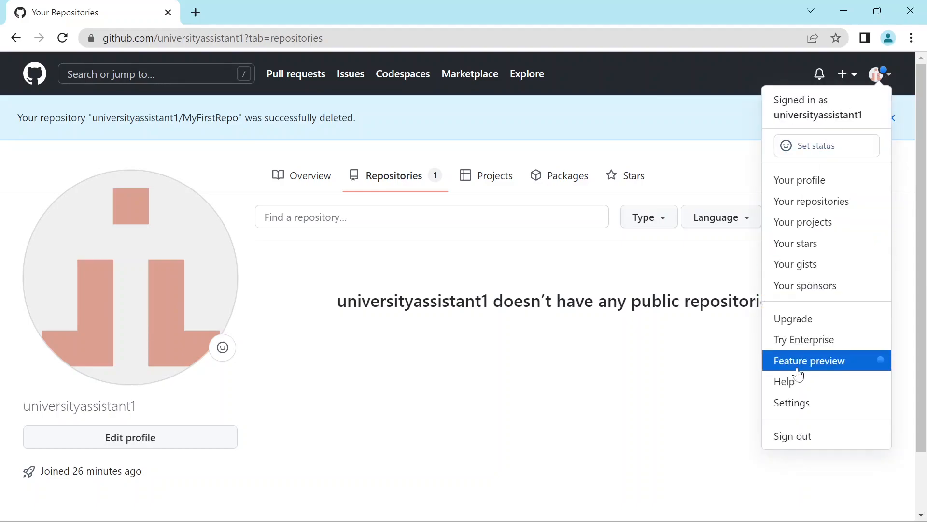
click(799, 405)
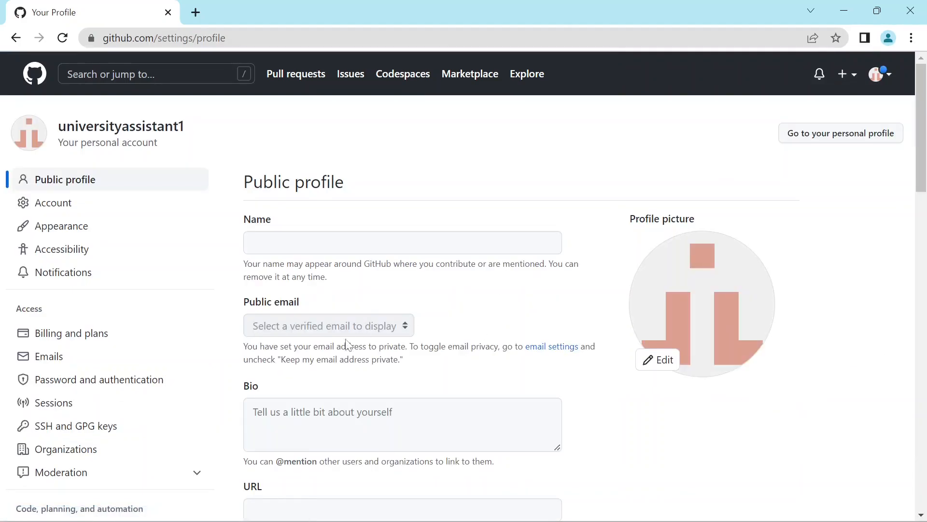
scroll(404, 401, down, 10)
scroll(576, 255, up, 7)
scroll(576, 255, down, 3)
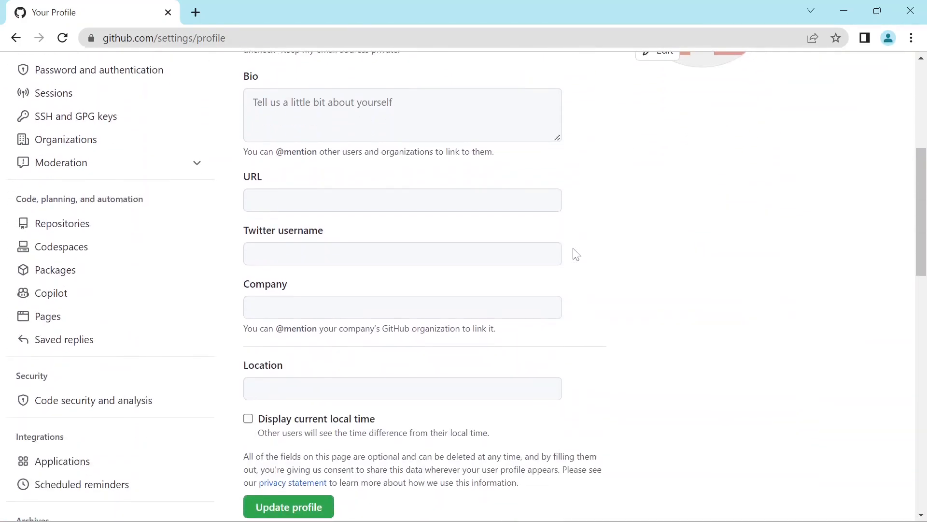
click(83, 229)
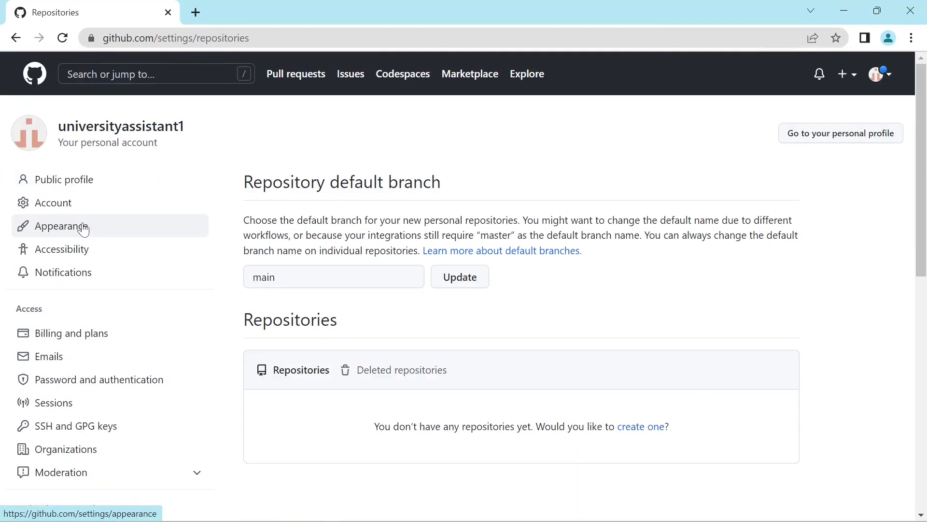
scroll(441, 338, down, 2)
scroll(442, 343, up, 1)
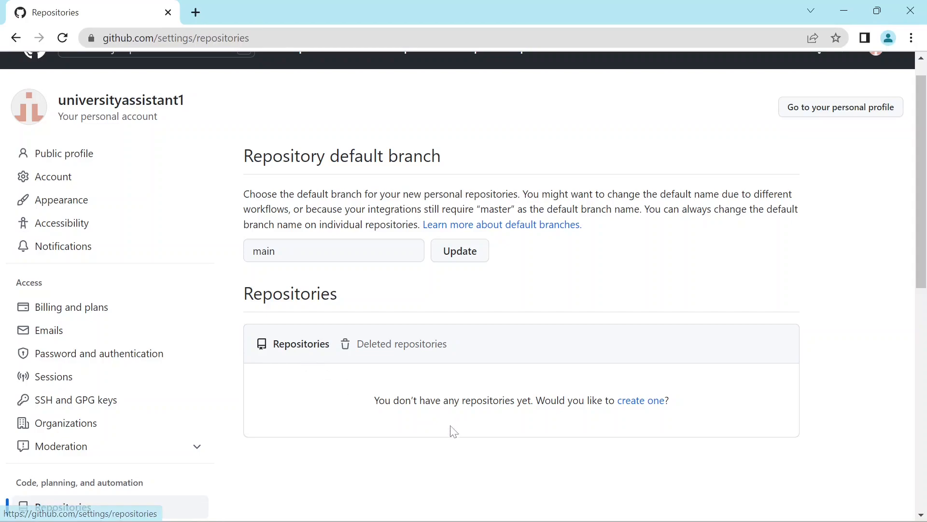
click(414, 351)
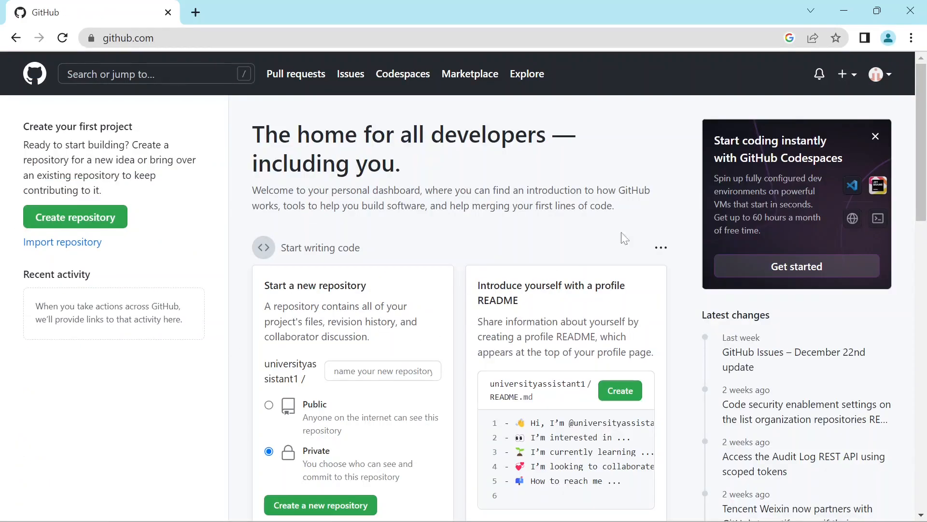
- Restore MyFirstRepo from the deleted repositories in the account settings, and open the restored repository from the dashboard
click(878, 77)
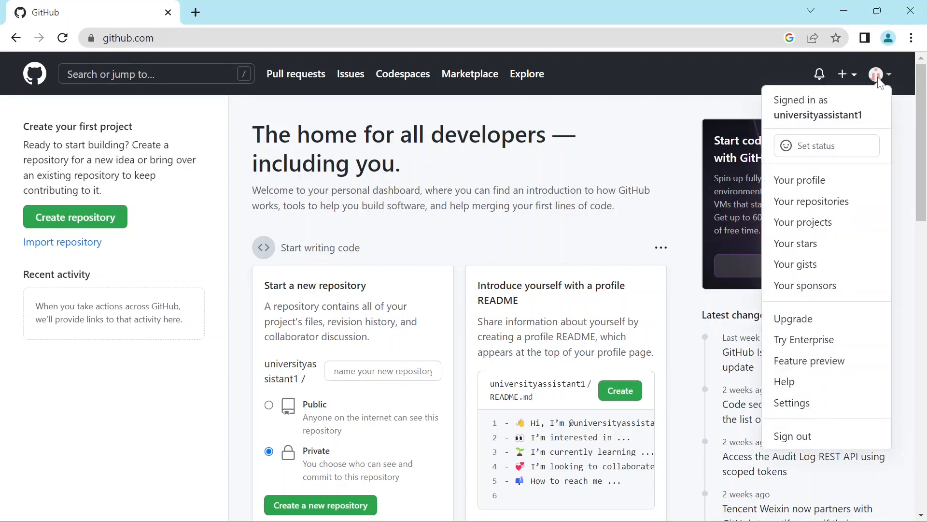
click(810, 404)
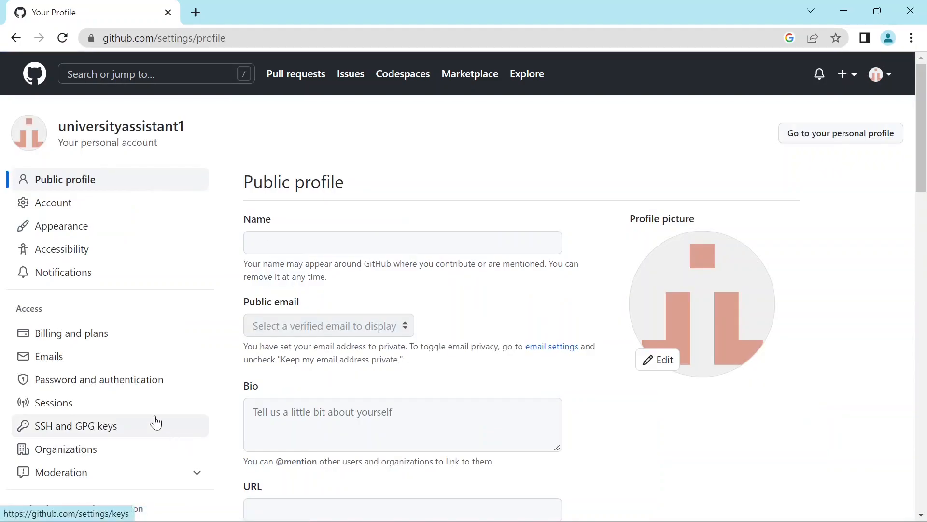
scroll(155, 421, down, 1)
scroll(155, 421, down, 3)
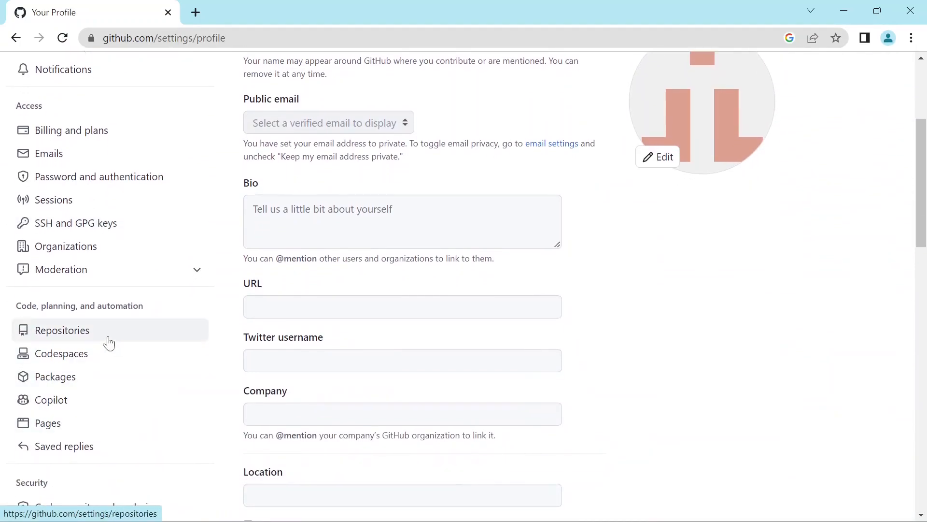
click(73, 339)
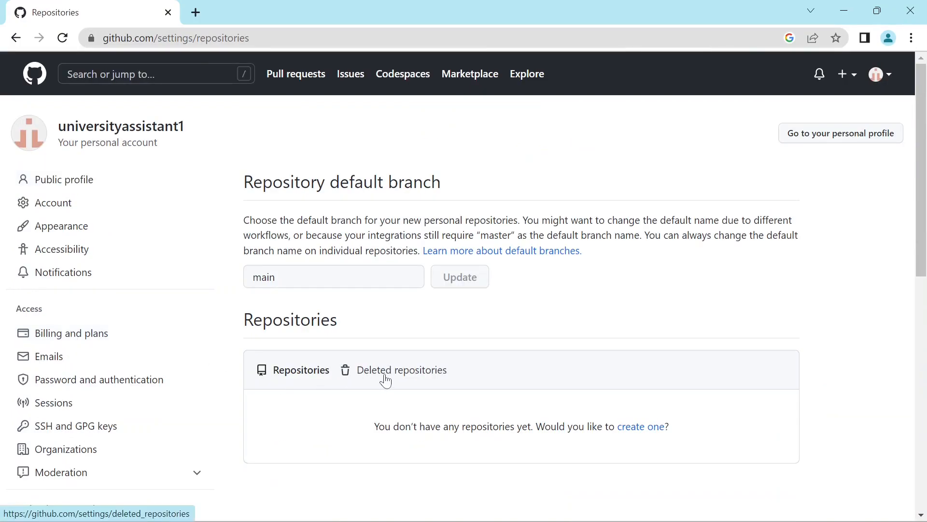
click(401, 371)
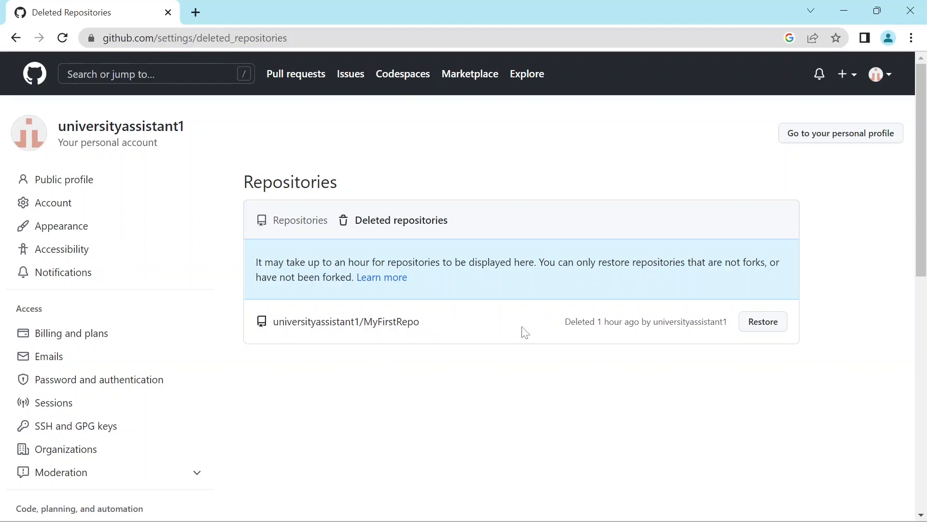
click(763, 323)
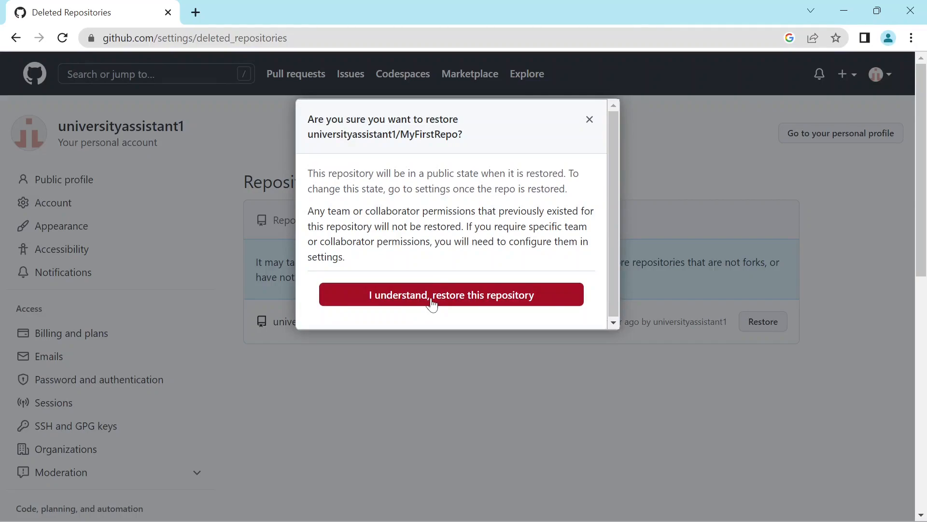
click(449, 298)
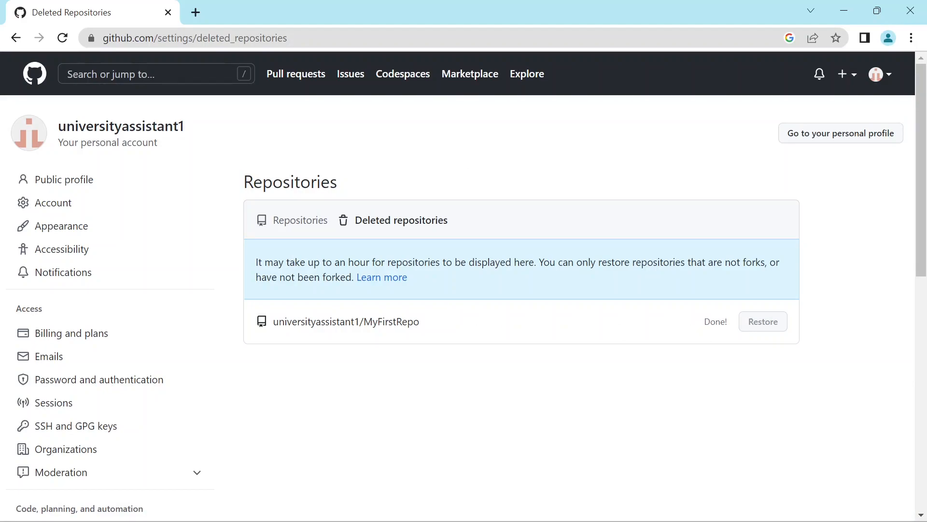
click(34, 80)
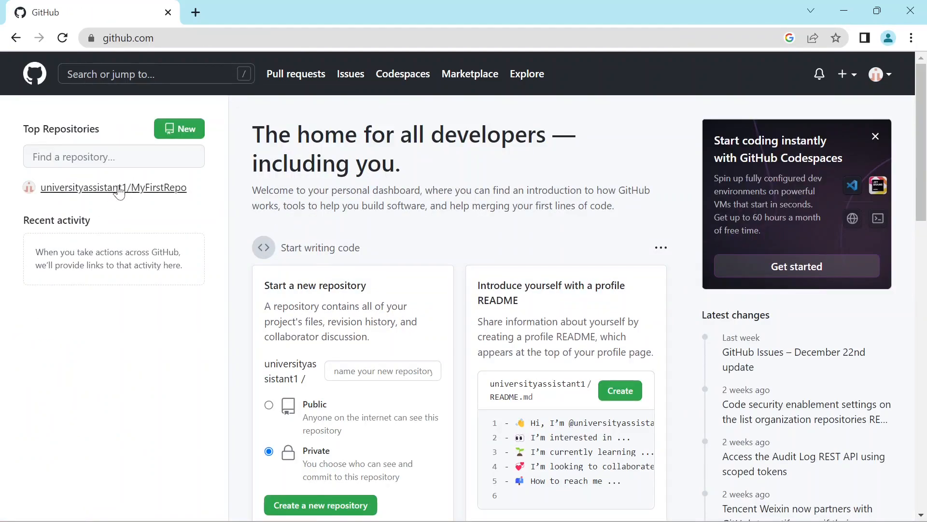
click(119, 189)
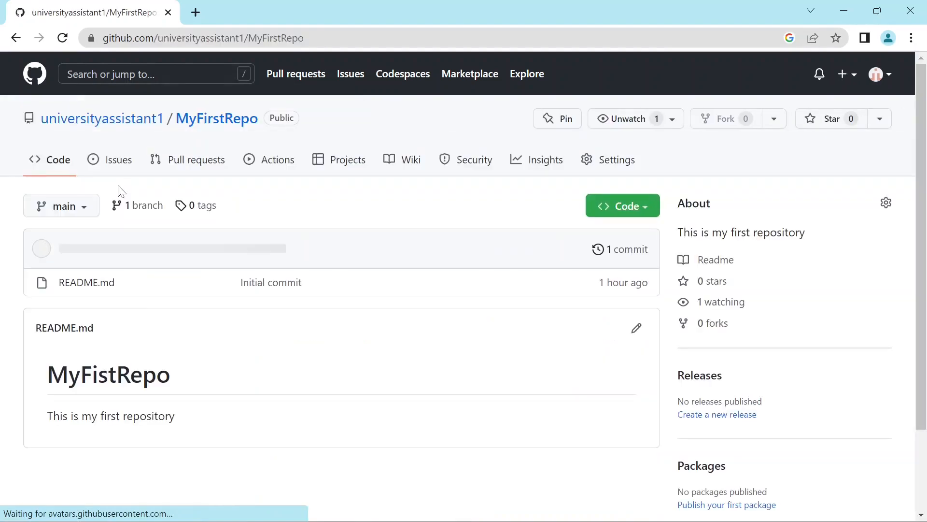